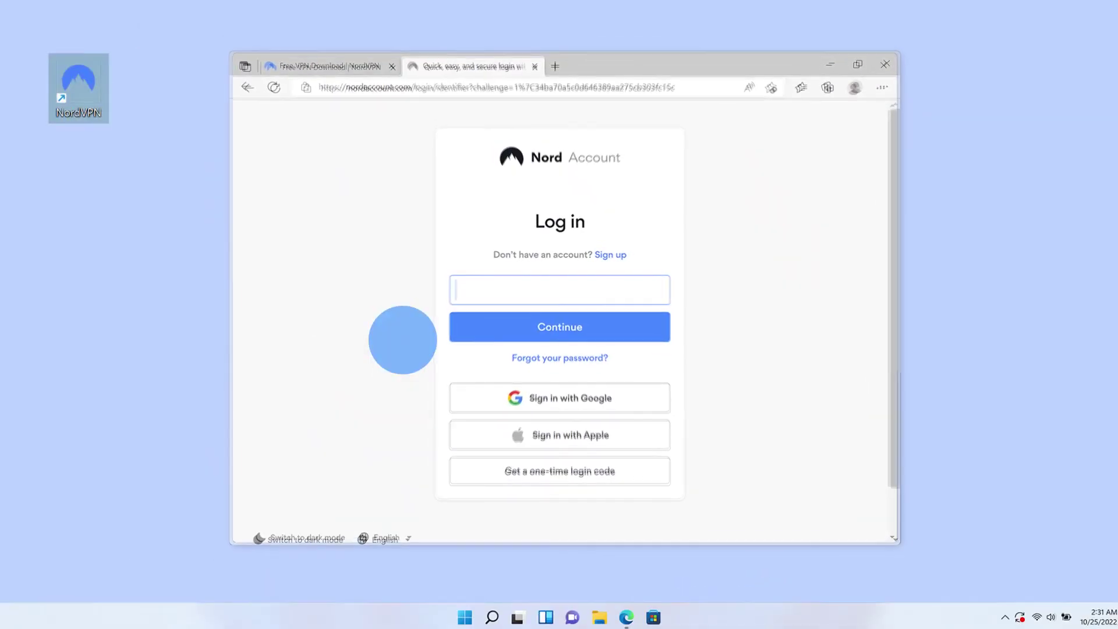
pyautogui.write('username@')
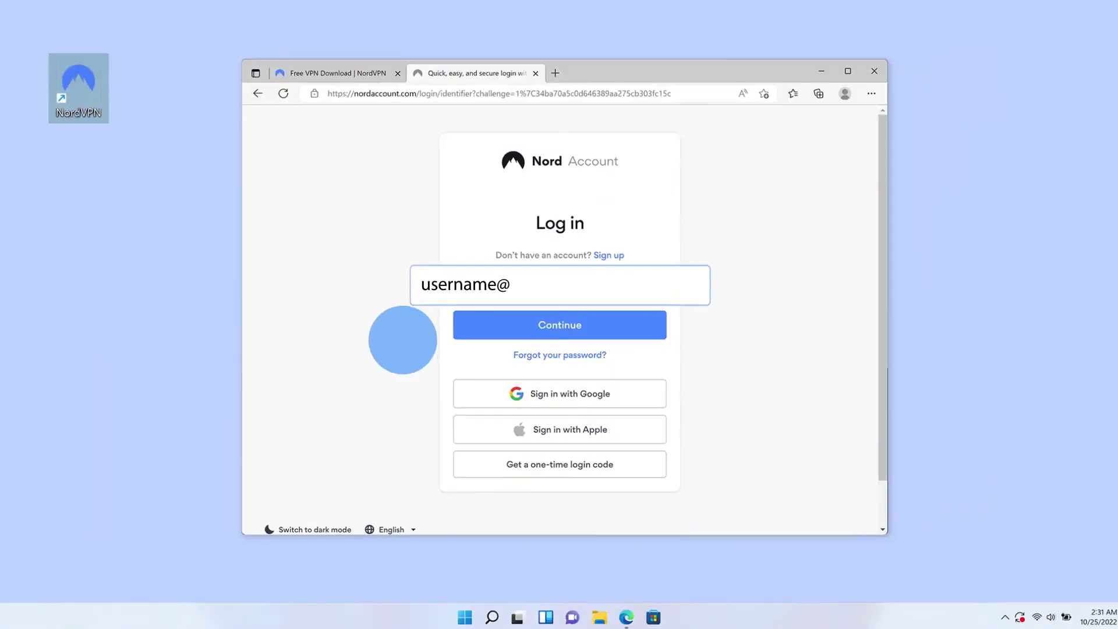
pyautogui.write('email.com')
# - Submit the account email on the Nord Account login page to reach the password step
pyautogui.click(567, 325)
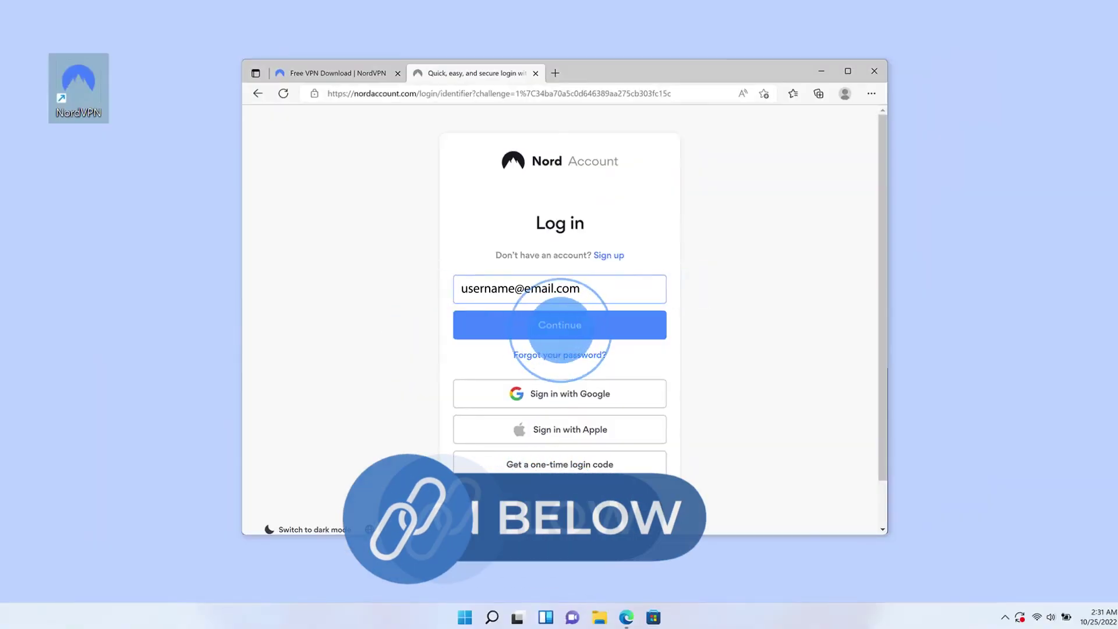
pyautogui.write('••••••••••••••••••••')
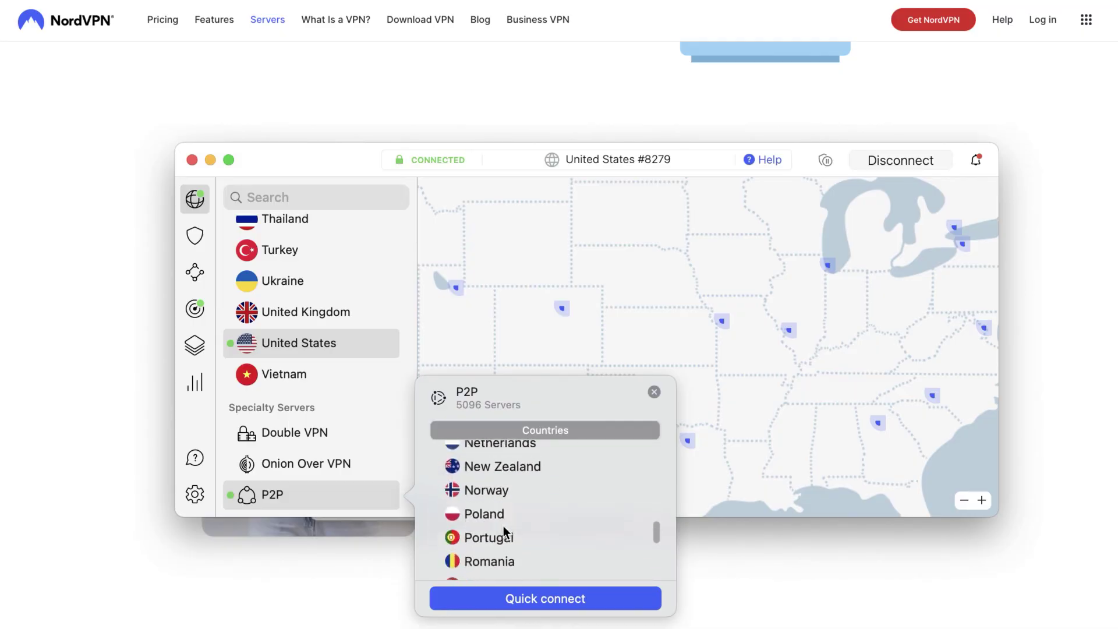
pyautogui.scroll(-5, 503, 525)
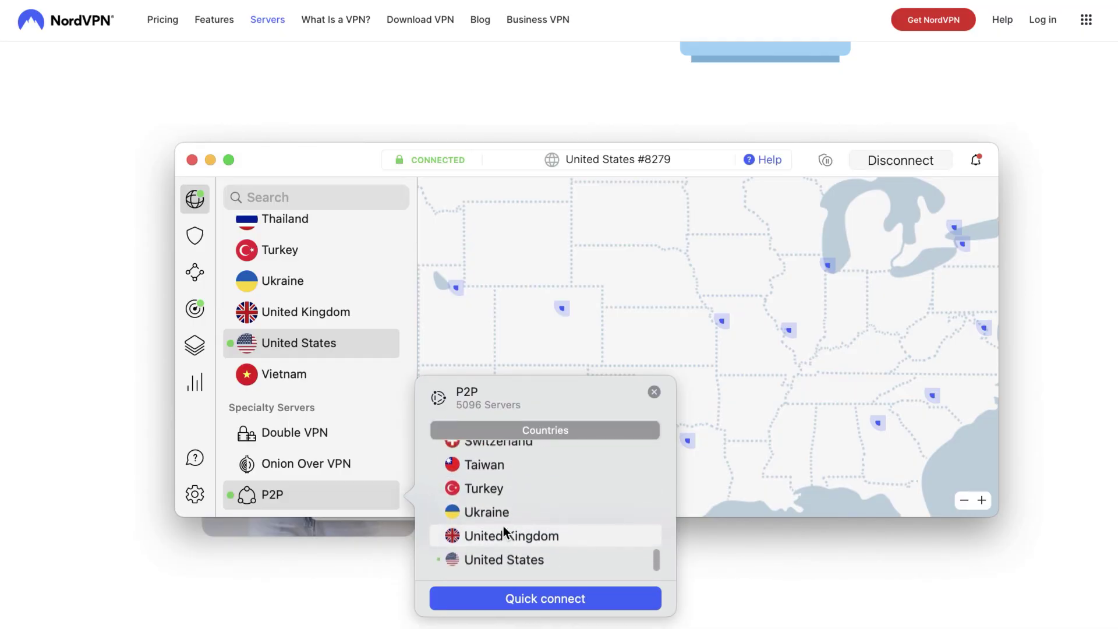
pyautogui.scroll(5, 612, 524)
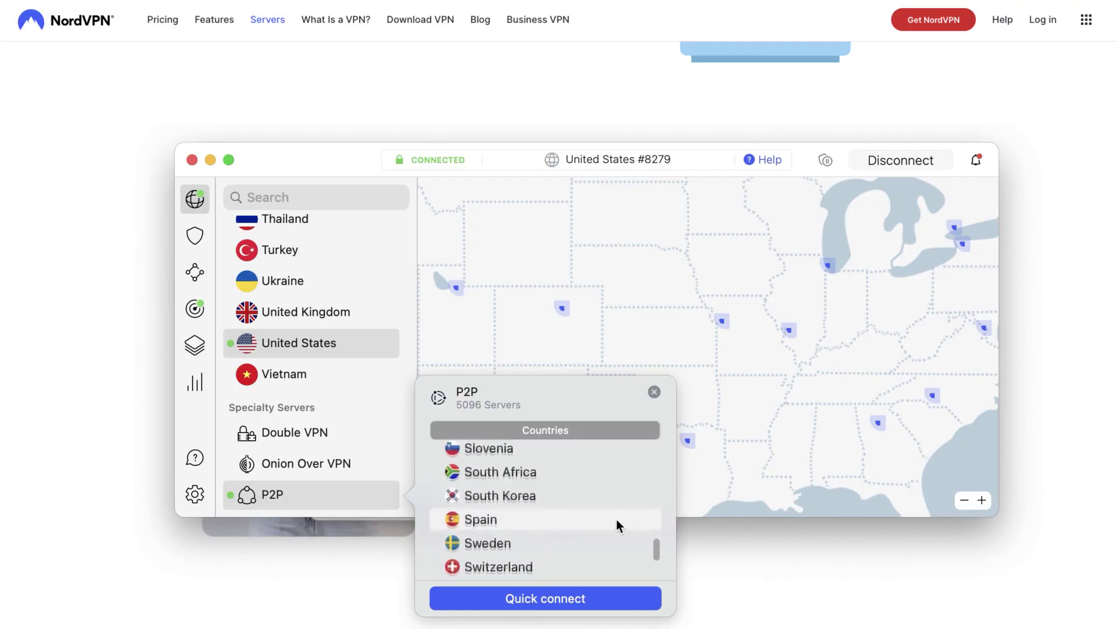
pyautogui.scroll(1, 616, 521)
pyautogui.scroll(2, 617, 521)
pyautogui.scroll(2, 616, 520)
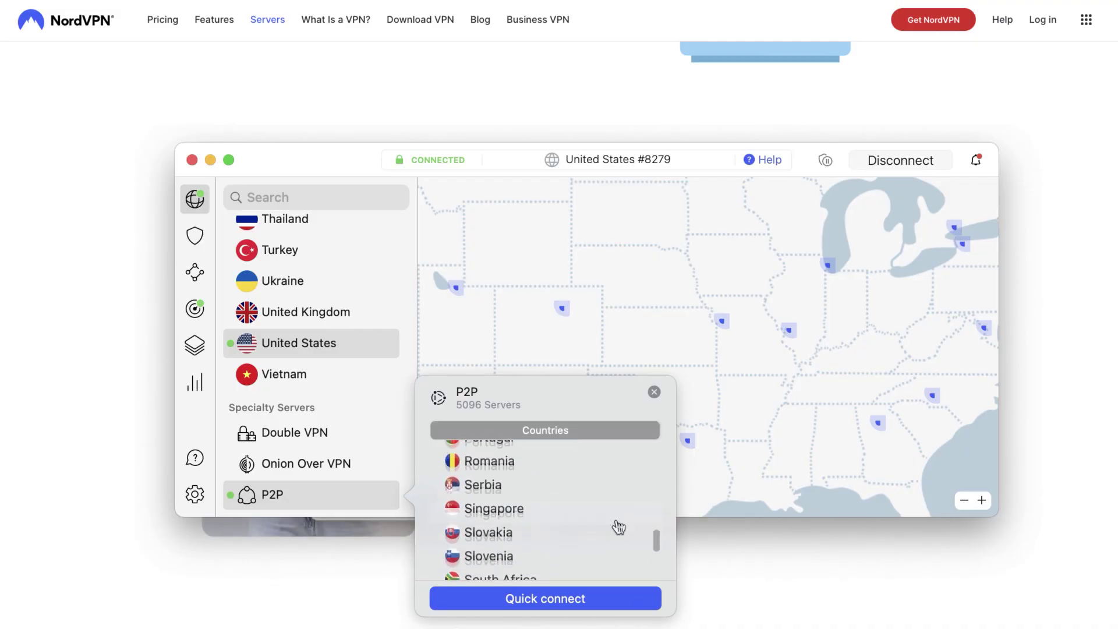
pyautogui.scroll(2, 617, 521)
pyautogui.scroll(2, 616, 521)
pyautogui.scroll(2, 616, 521)
pyautogui.scroll(2, 617, 520)
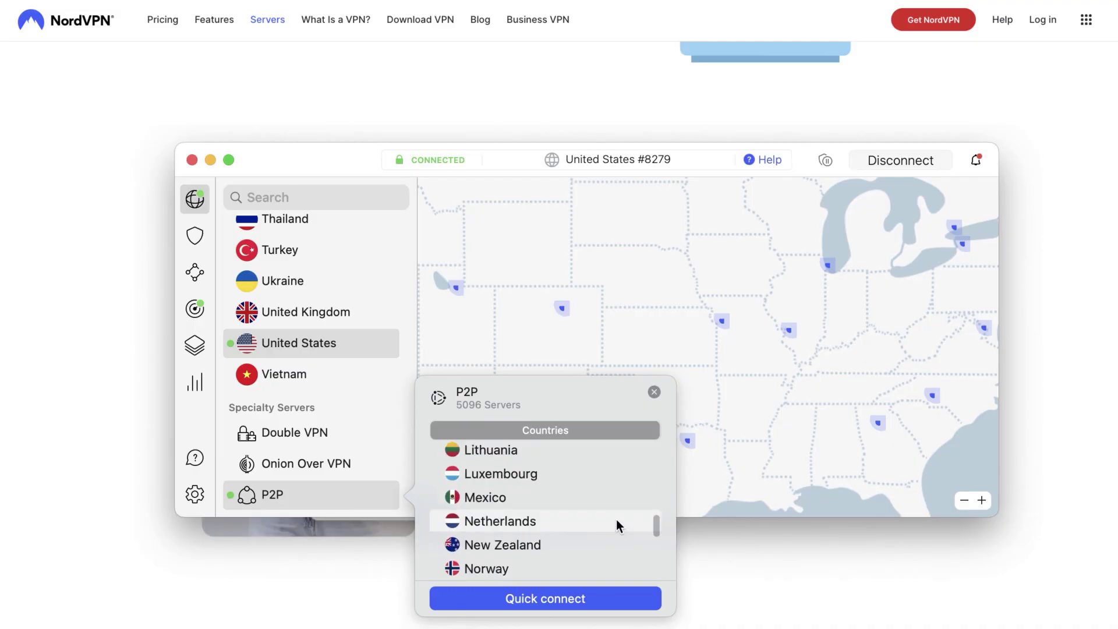
pyautogui.scroll(3, 616, 520)
pyautogui.scroll(1, 616, 522)
# - Connect to the Japan P2P server (Japan #578) and close the P2P country list
pyautogui.click(594, 500)
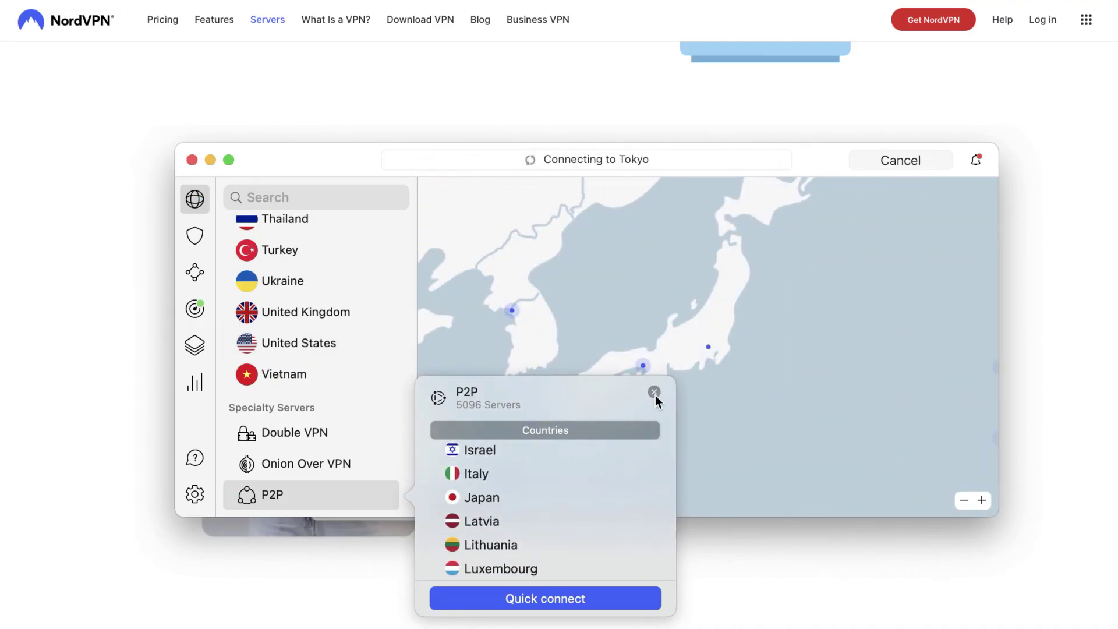
pyautogui.click(653, 394)
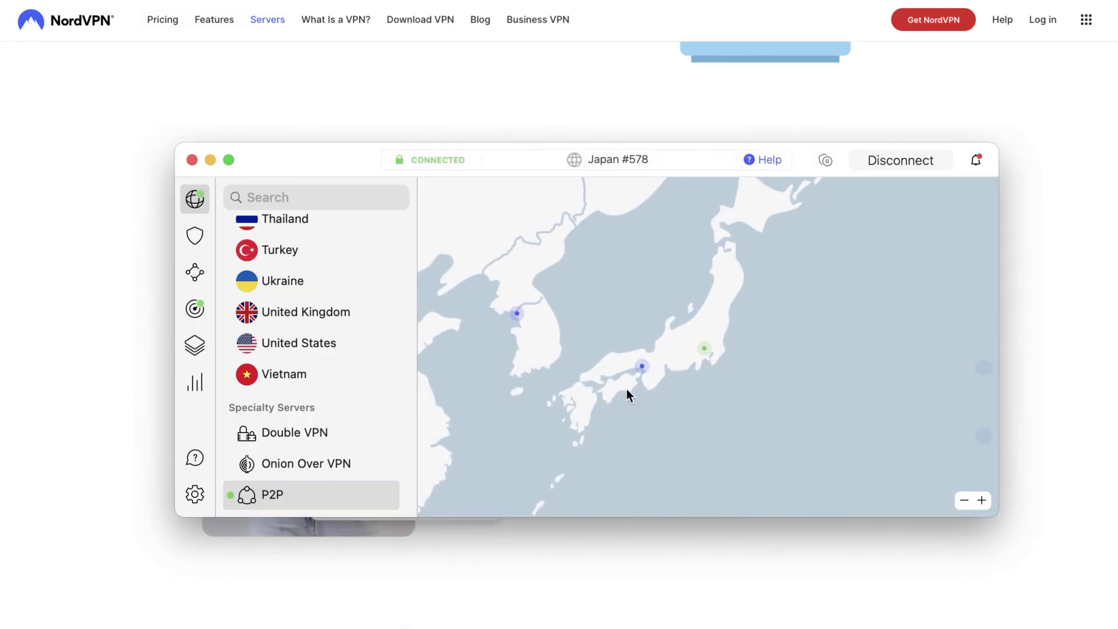